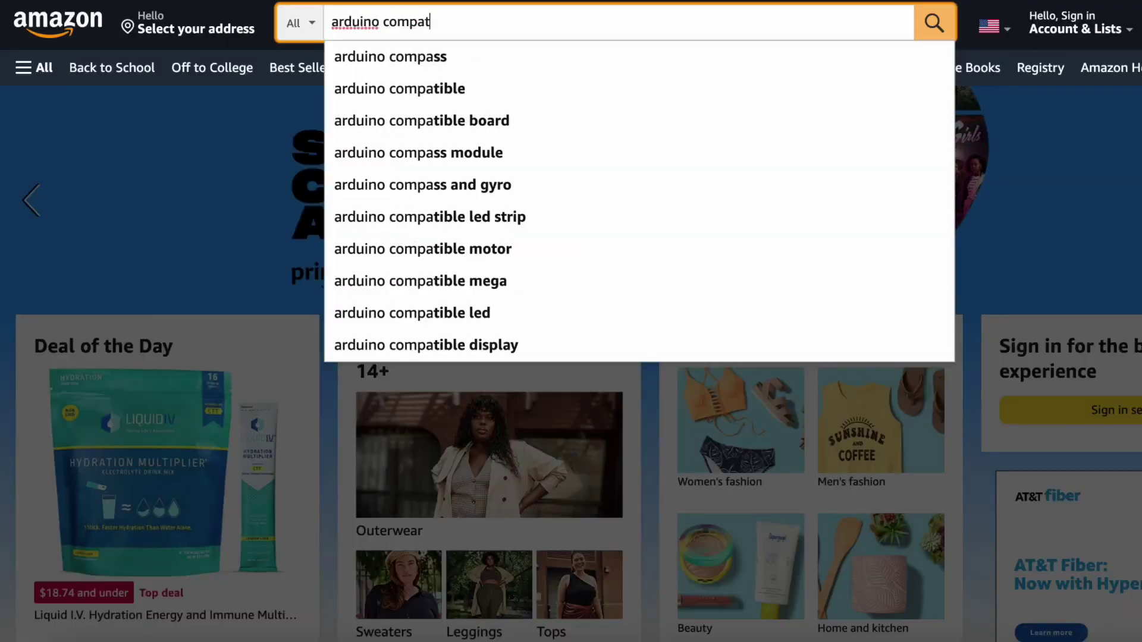
type("ible mouse sensor")
- Run the Amazon search for 'arduino compatible mouse sensor'
key("Return")
scroll(986, 203, "down", 3)
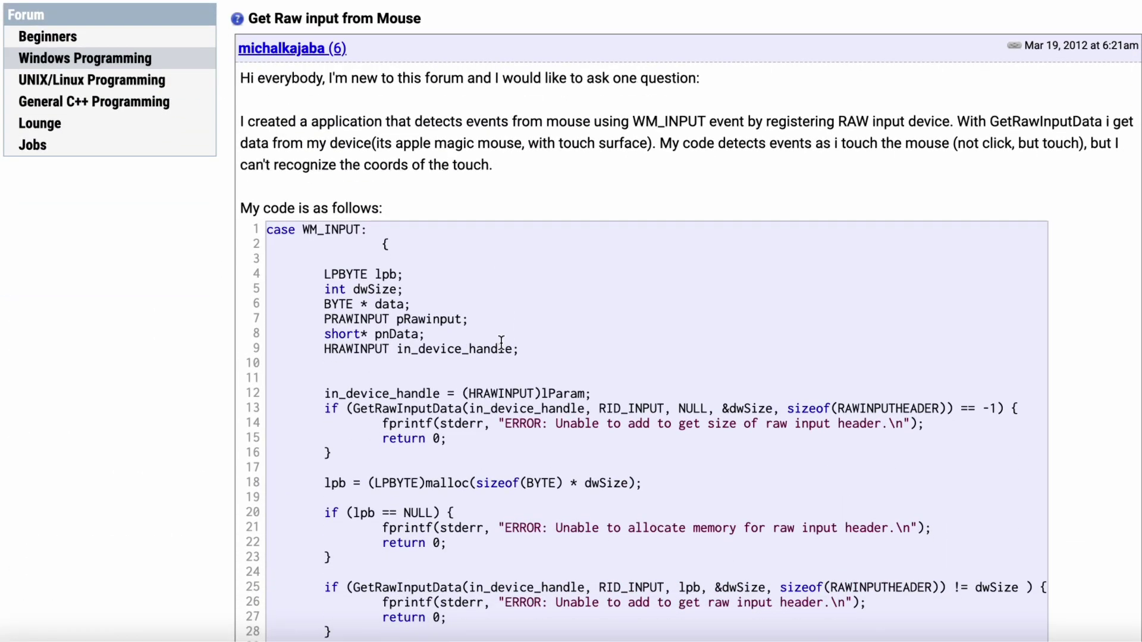
scroll(500, 343, "down", 3)
scroll(500, 343, "down", 1)
scroll(501, 343, "down", 3)
scroll(500, 343, "down", 2)
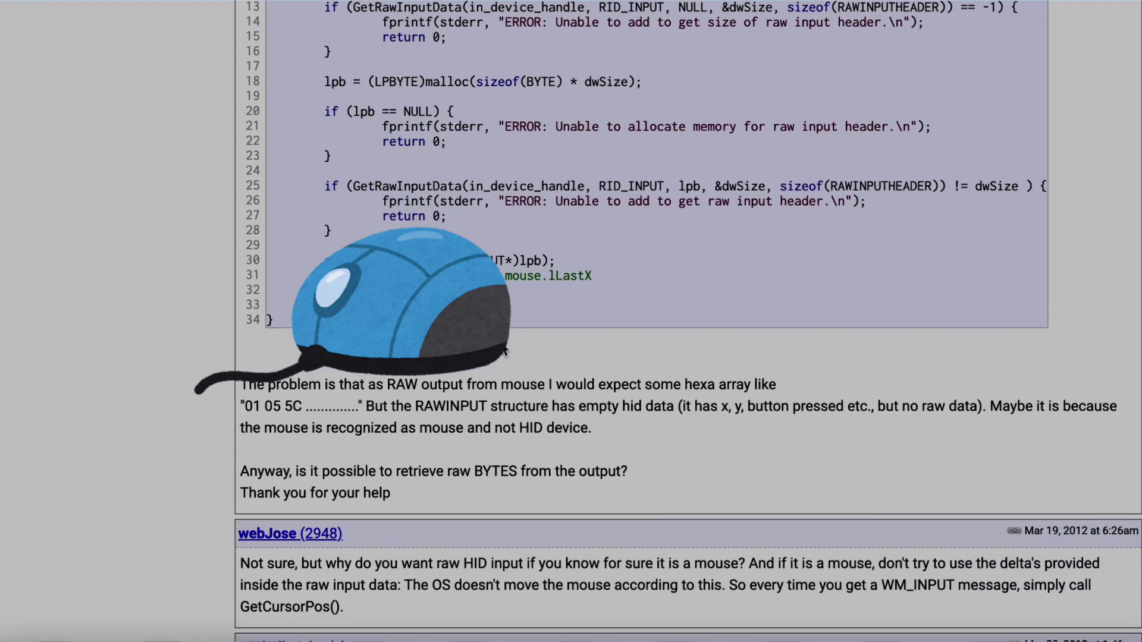
scroll(505, 351, "down", 1)
scroll(503, 351, "down", 2)
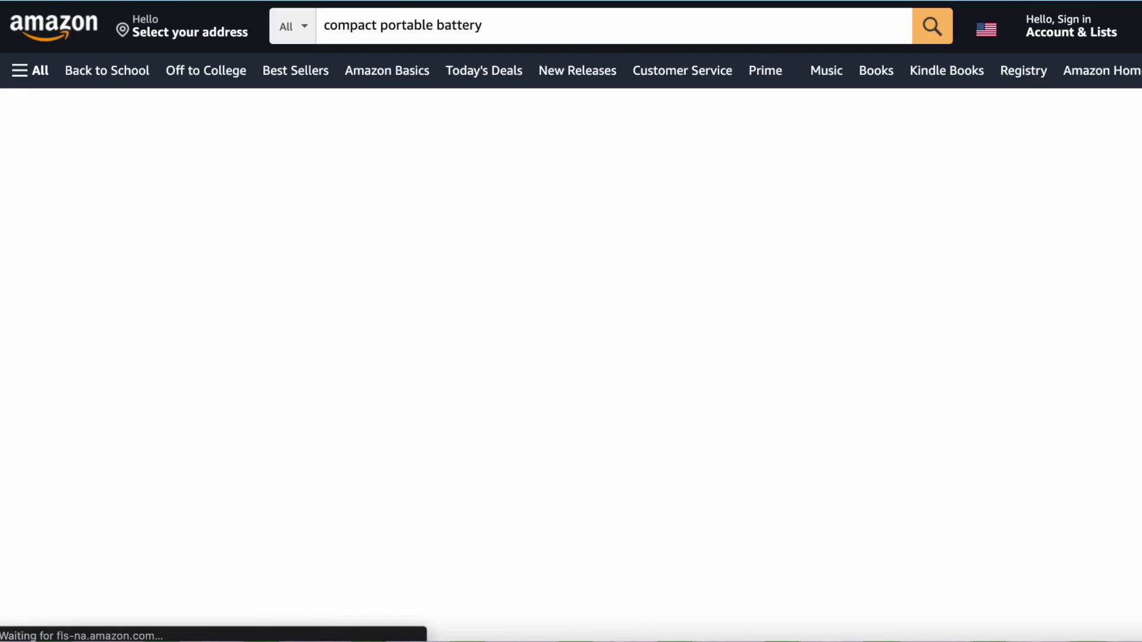
scroll(649, 202, "down", 3)
scroll(783, 253, "down", 1)
scroll(783, 254, "down", 2)
scroll(785, 259, "down", 2)
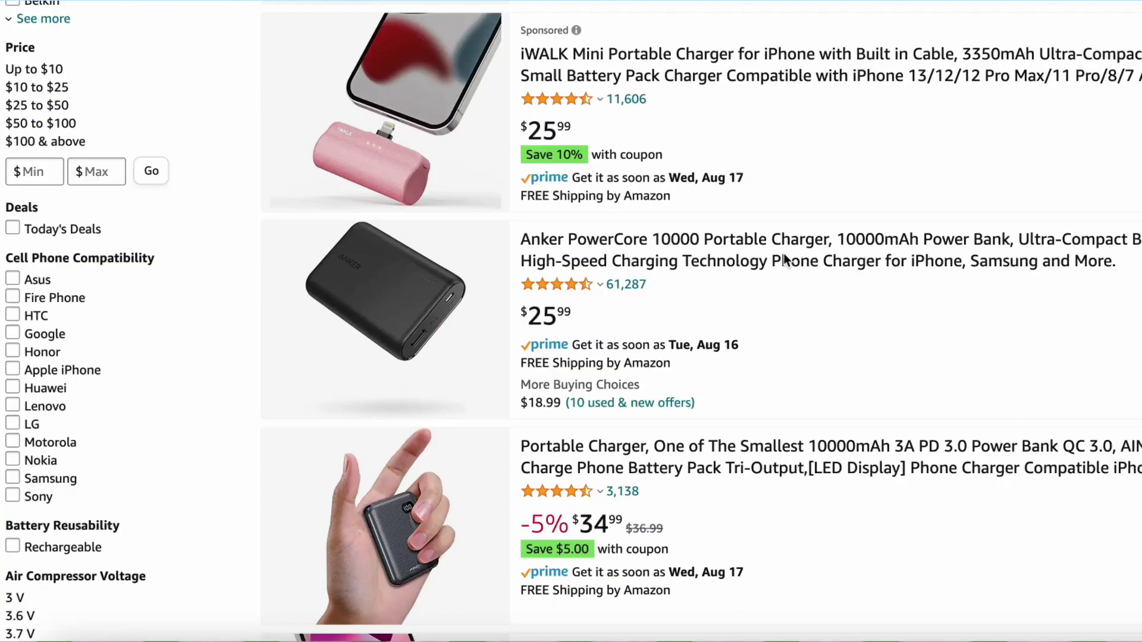
scroll(785, 259, "down", 2)
scroll(785, 259, "down", 1)
scroll(786, 259, "down", 1)
scroll(783, 260, "down", 5)
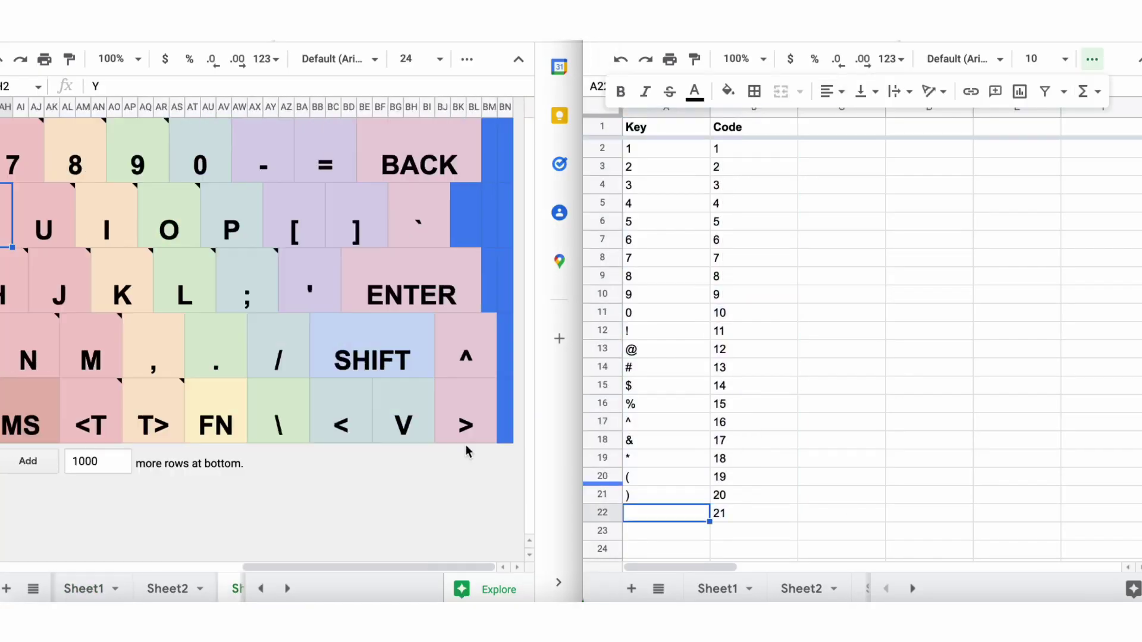
type(") - + _ = ESC DELETE")
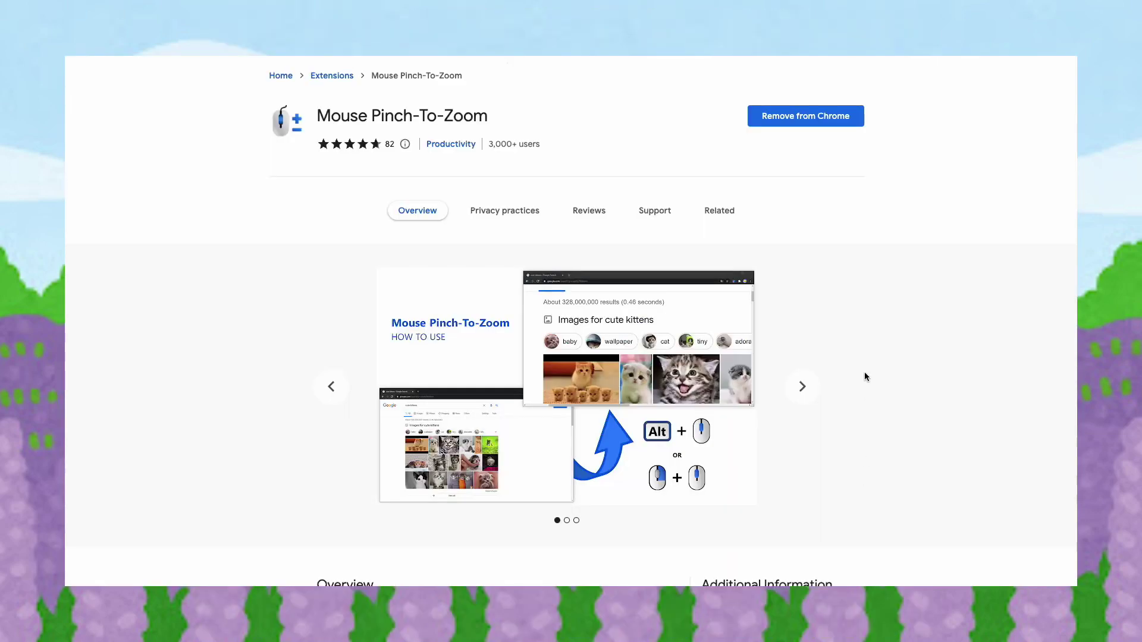
scroll(865, 377, "down", 1)
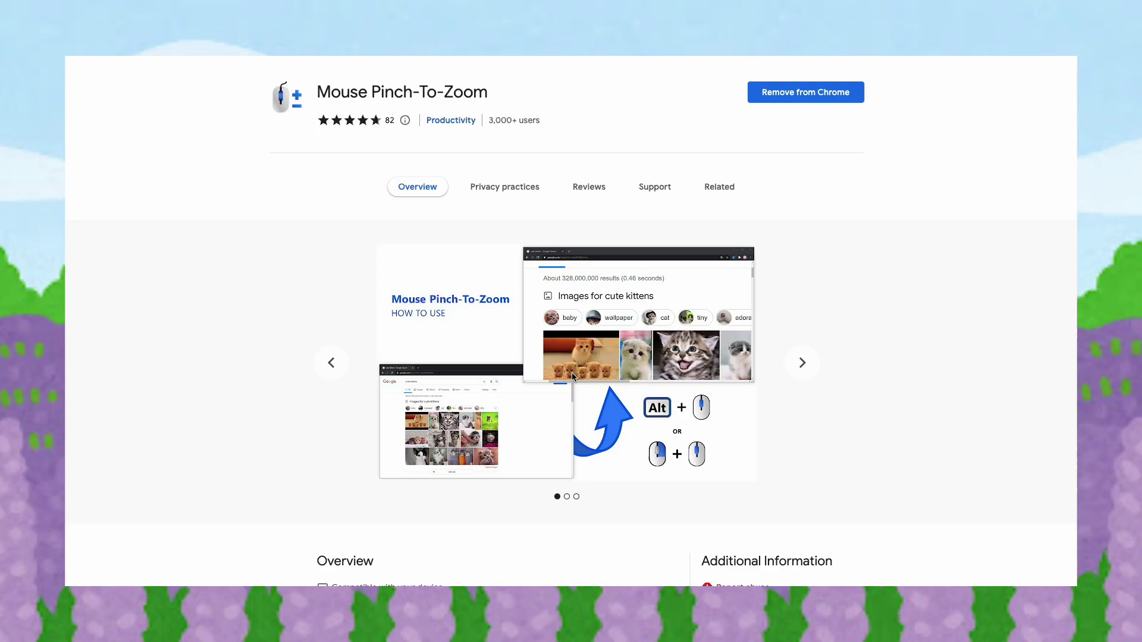
scroll(572, 372, "up", 2)
scroll(573, 375, "up", 3)
scroll(572, 377, "down", 3)
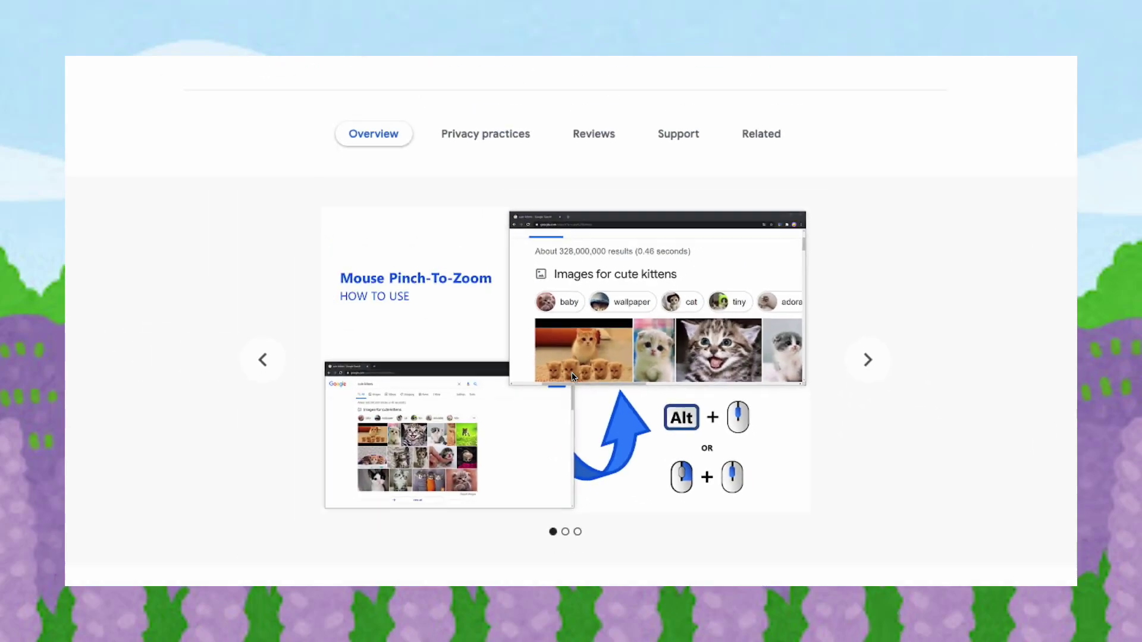
scroll(572, 377, "down", 2)
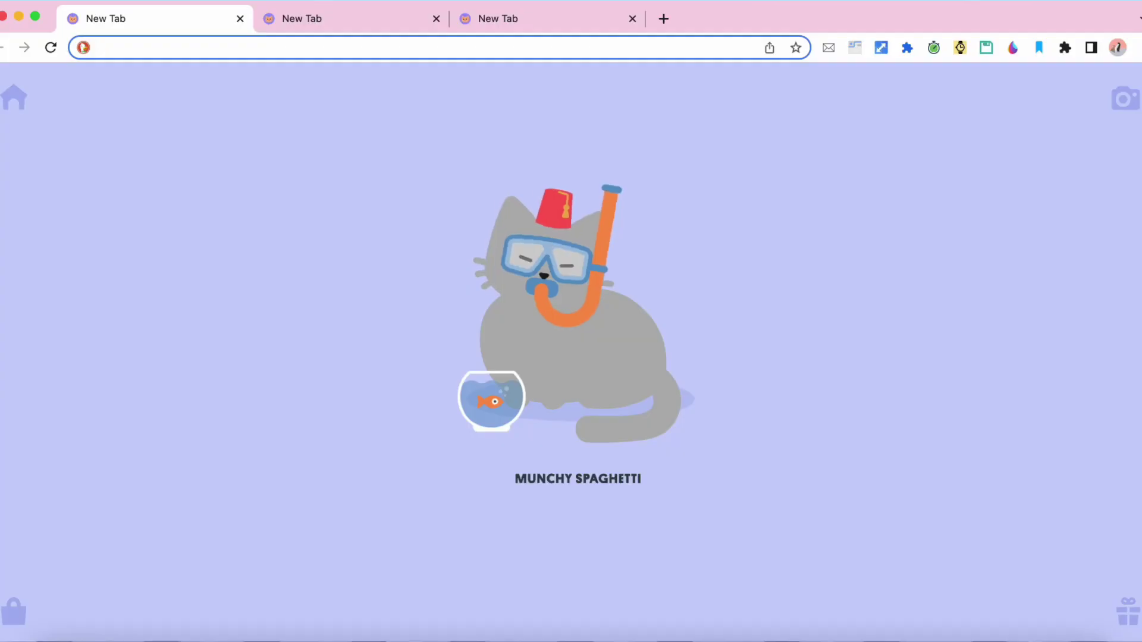
- Cycle back and forth through the open Chrome tabs, ending on the third tab
key("ctrl+shift+Tab")
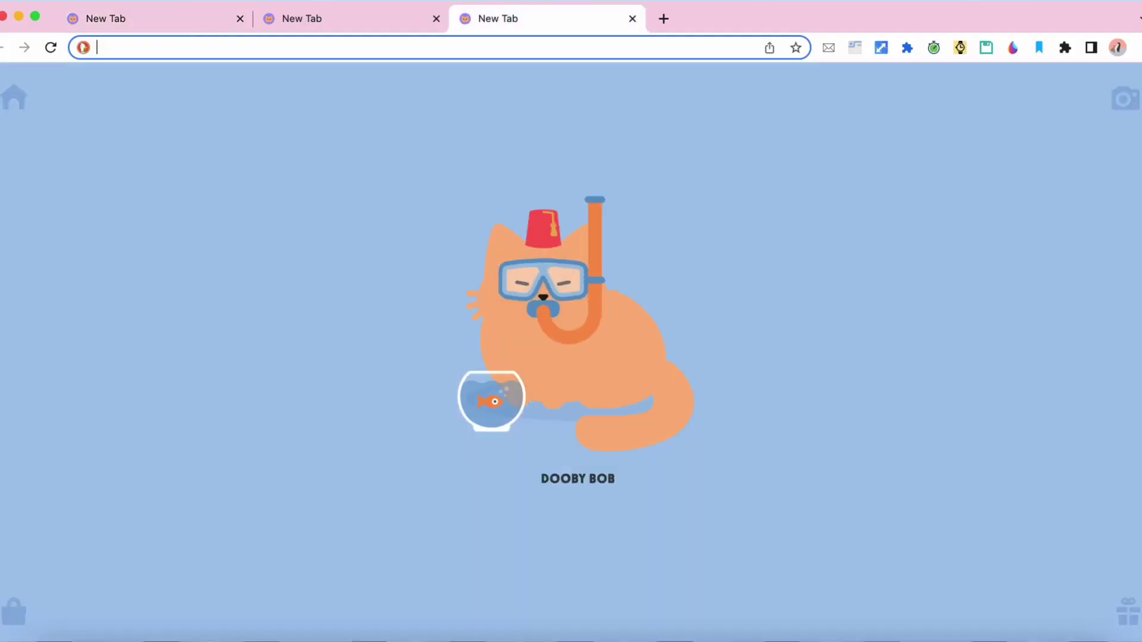
key("ctrl+Tab")
key("ctrl+Tab")
key("ctrl+Tab")
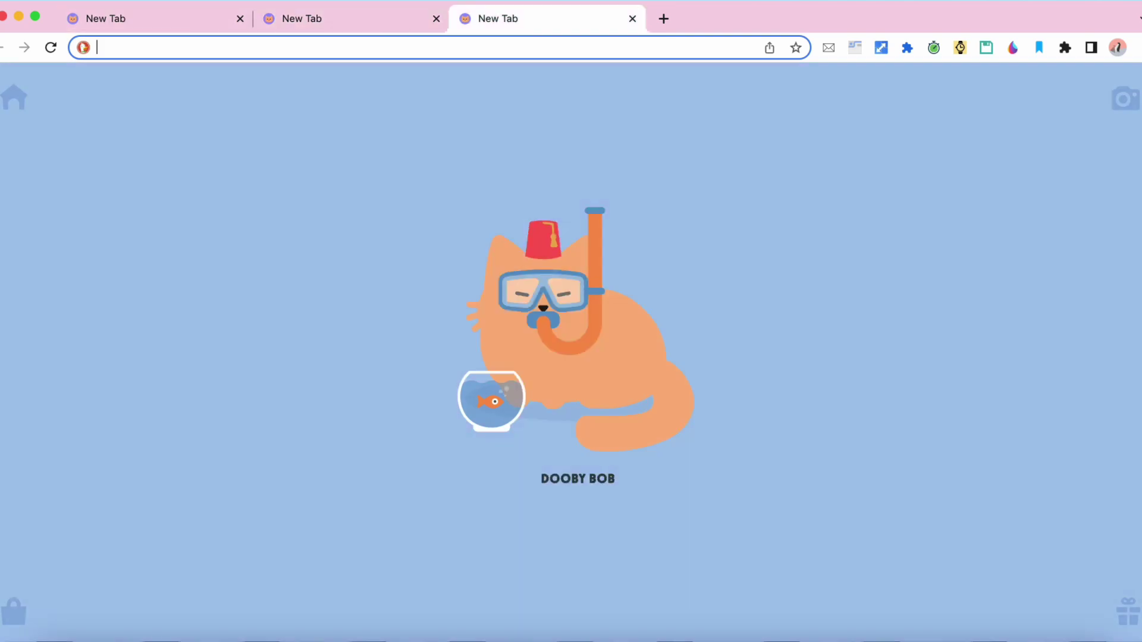
key("ctrl+Tab")
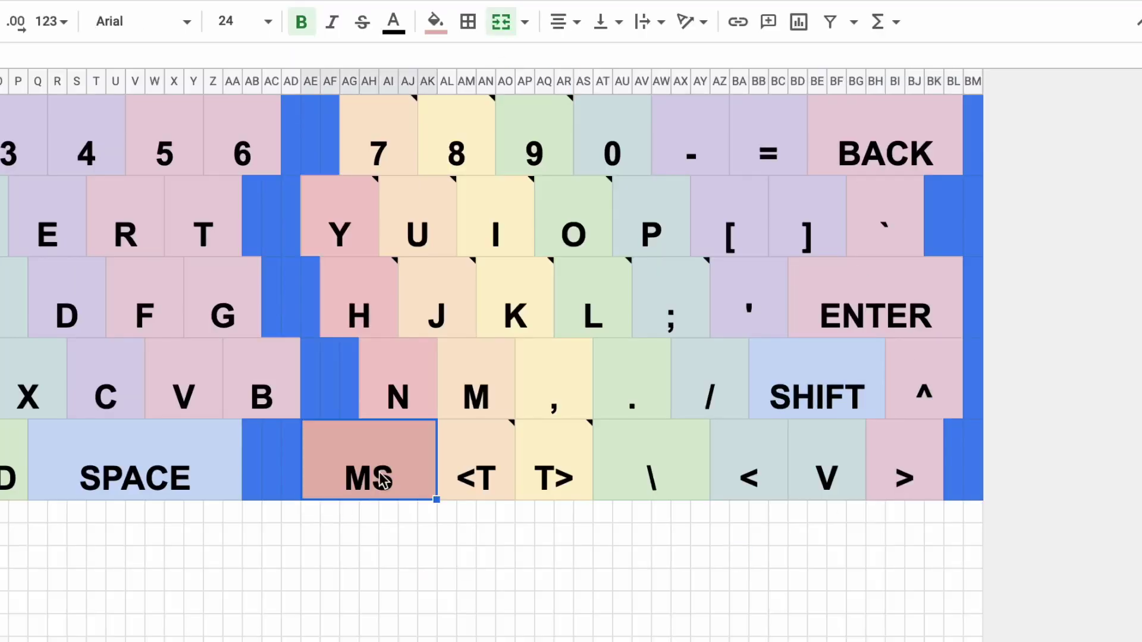
left_click(543, 453)
left_click(446, 439)
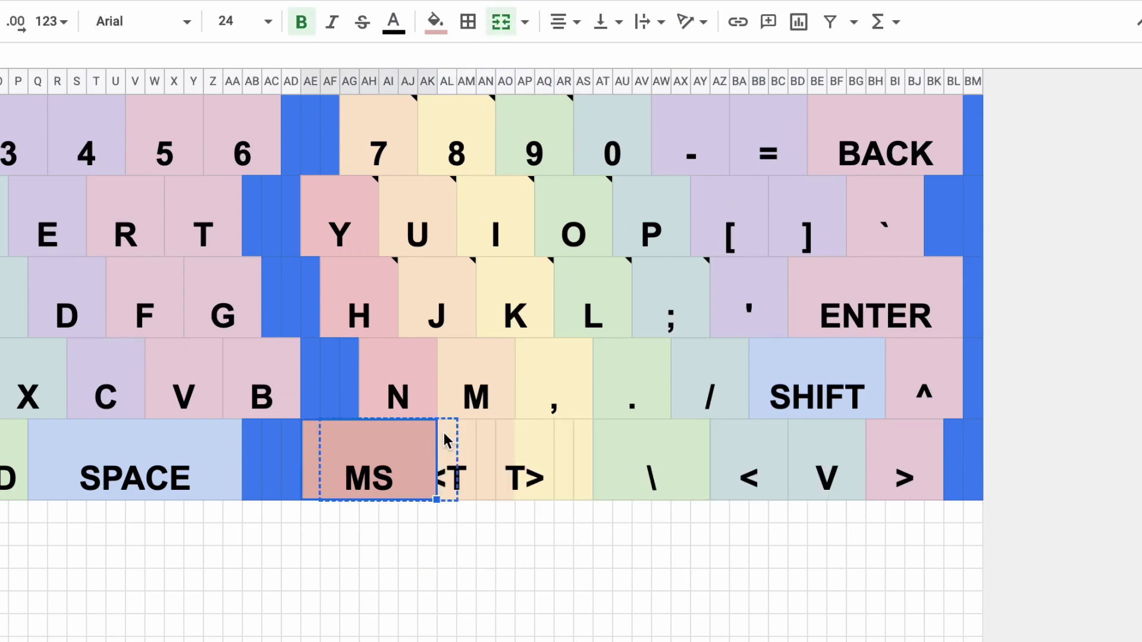